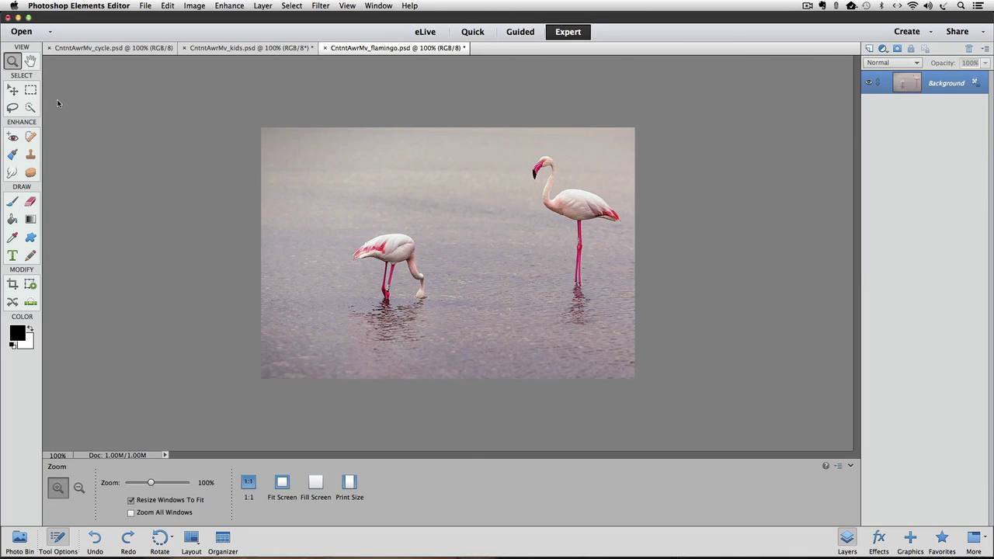
Step: Duplicate the flamingo photo onto Layer 1 and hide the Background layer's visibility
key(super)
key(super+j)
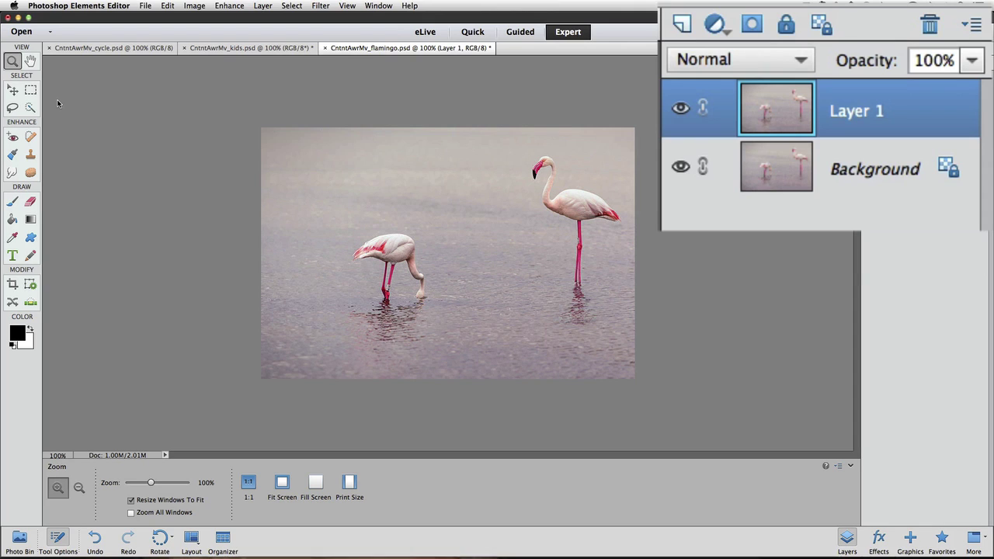
click(680, 167)
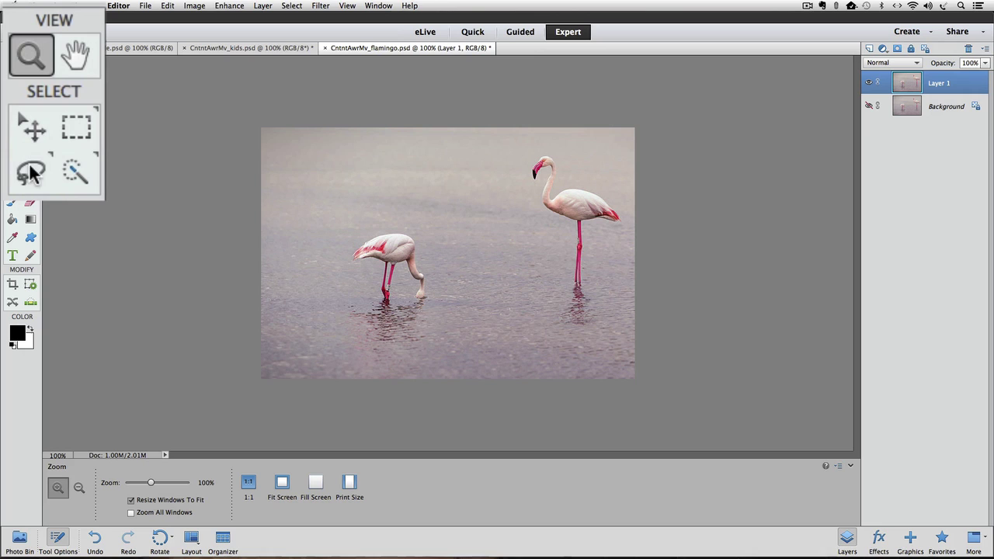
Step: Lasso a freehand loop around the right standing flamingo and its reflection
click(33, 176)
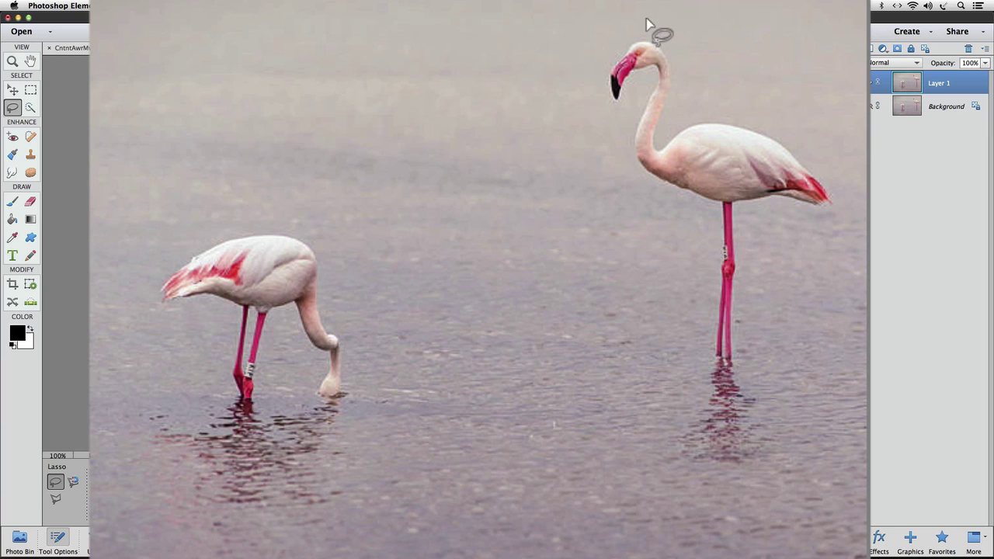
mouse_move(647, 18)
mouse_down()
mouse_move(604, 37)
mouse_move(577, 83)
mouse_move(578, 112)
mouse_move(616, 136)
mouse_move(616, 163)
mouse_move(630, 192)
mouse_move(685, 224)
mouse_move(696, 255)
mouse_move(691, 358)
mouse_move(657, 424)
mouse_move(654, 455)
mouse_move(665, 476)
mouse_move(743, 489)
mouse_move(779, 476)
mouse_move(788, 445)
mouse_move(778, 252)
mouse_move(842, 251)
mouse_move(869, 212)
mouse_move(856, 186)
mouse_move(718, 91)
mouse_move(700, 59)
mouse_move(694, 31)
mouse_up()
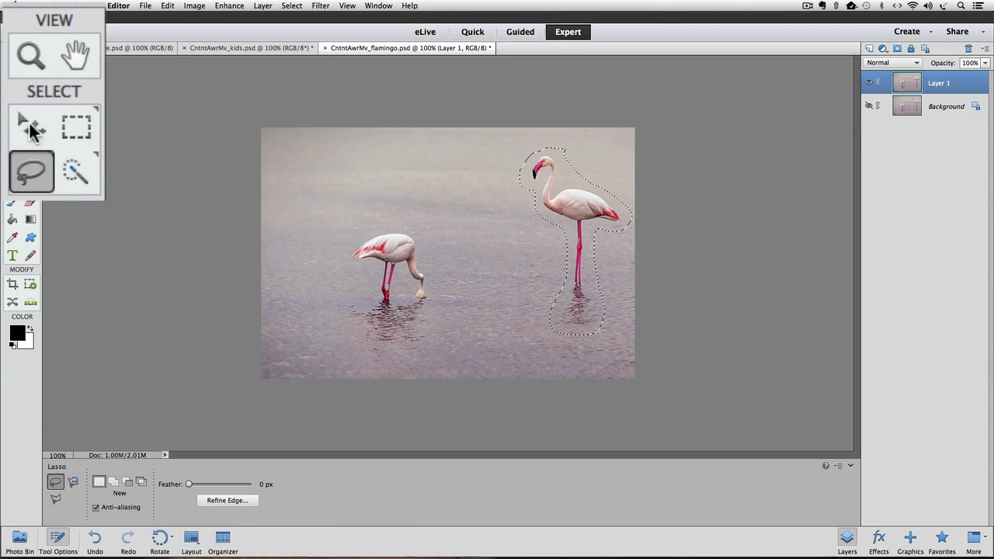
Step: Drag the selected flamingo left beside the feeding one, then deselect it
click(12, 90)
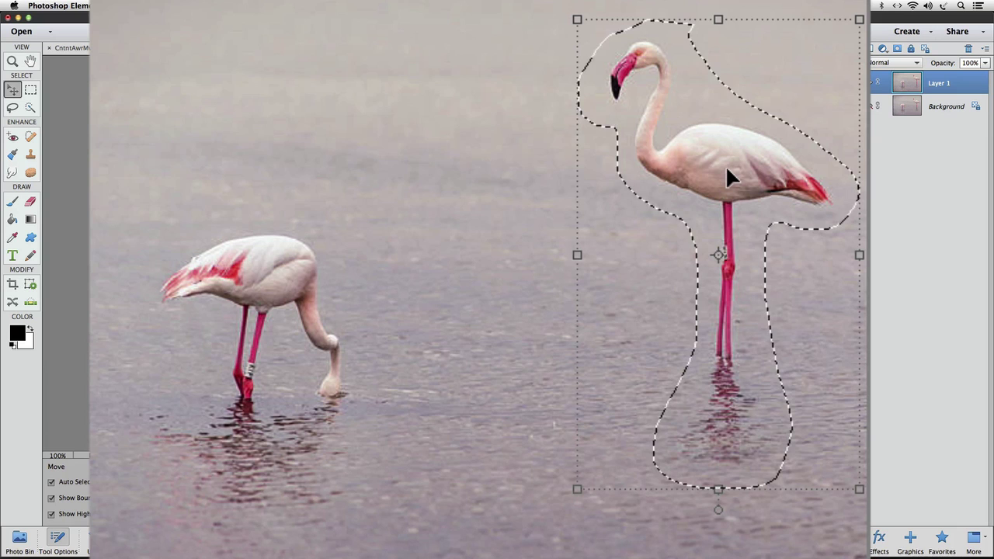
drag(727, 170, 428, 204)
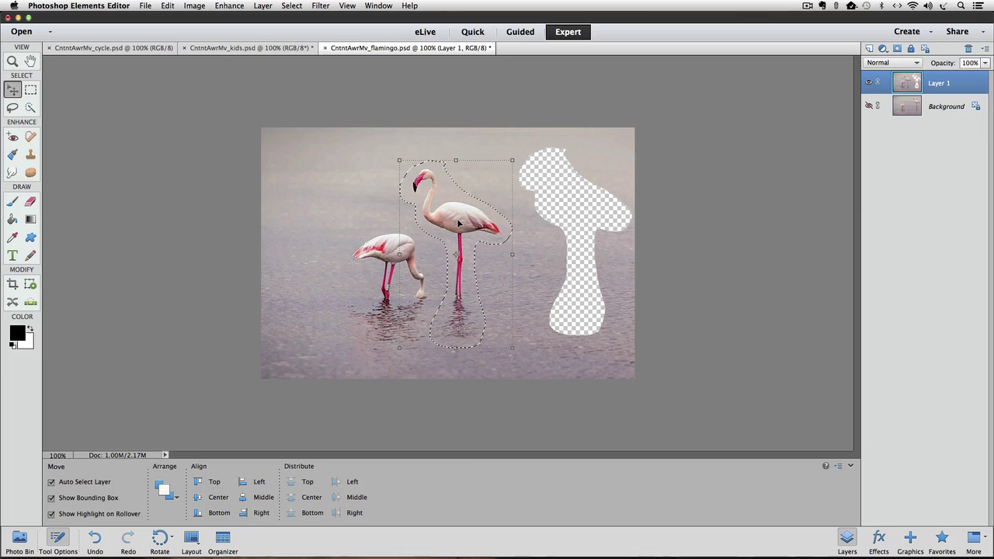
key(super)
key(super+d)
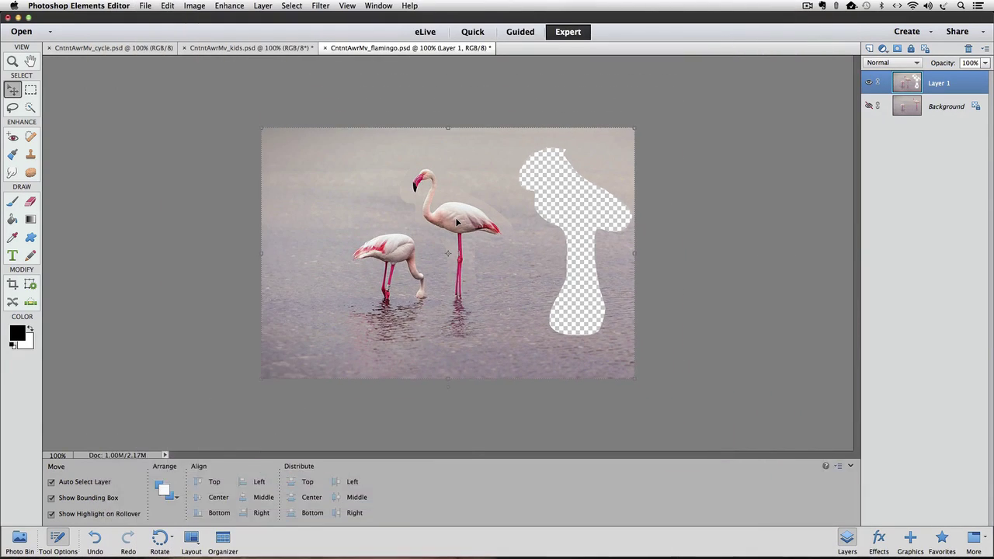
Step: Undo the Deselect and Move so the flamingo returns to its original spot
key(super+z)
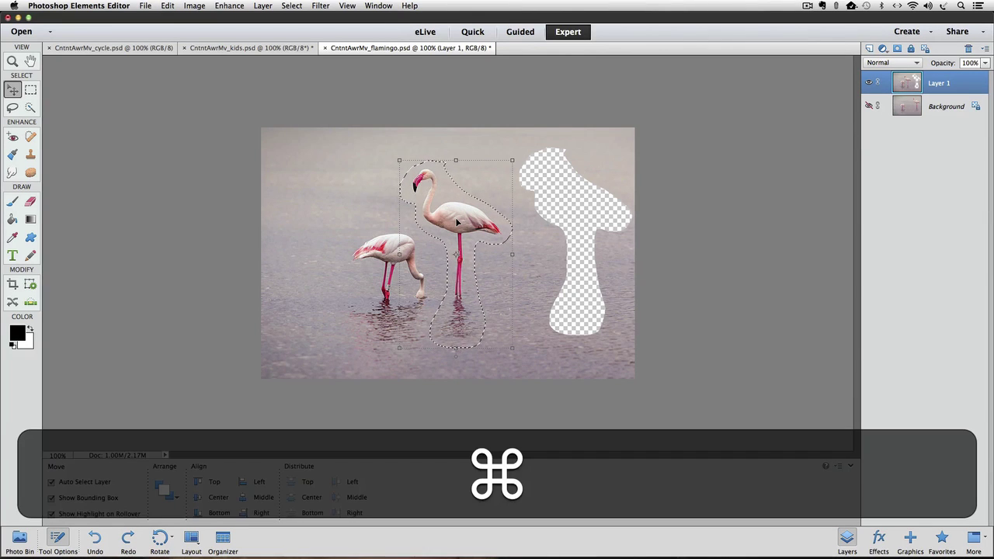
key(super+z)
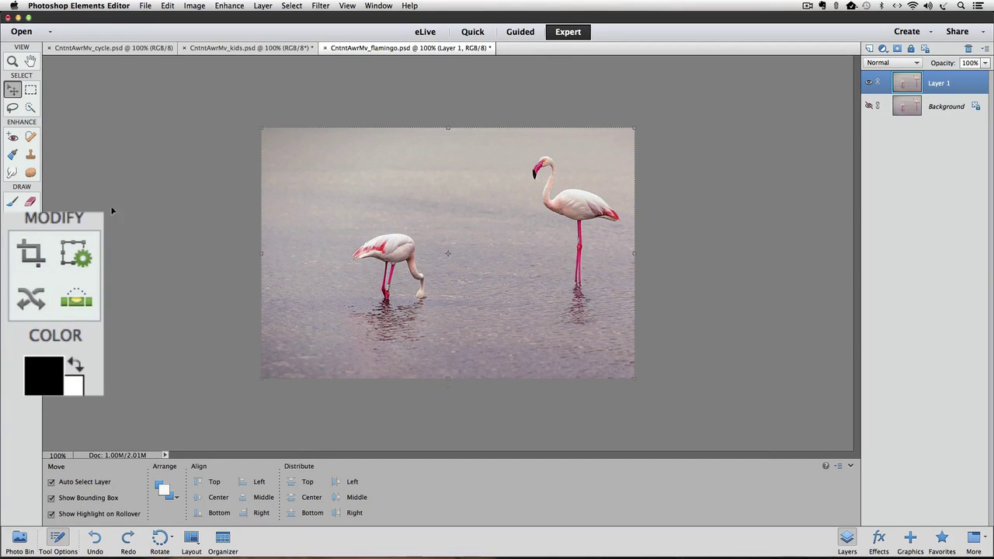
click(17, 302)
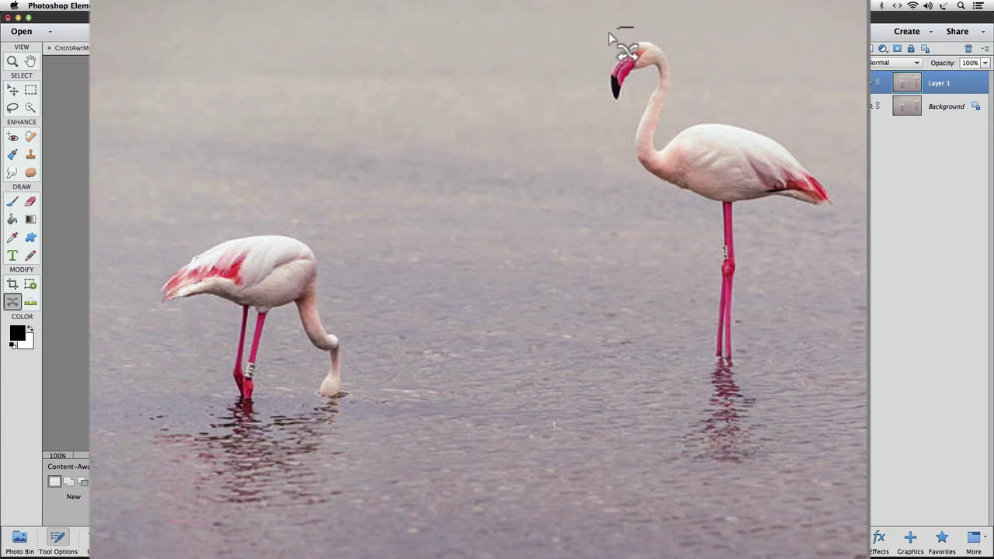
Step: Trace a closed outline around the flamingo's head, legs, reflection and back
mouse_move(610, 35)
mouse_down()
mouse_move(576, 82)
mouse_move(609, 127)
mouse_move(611, 158)
mouse_up()
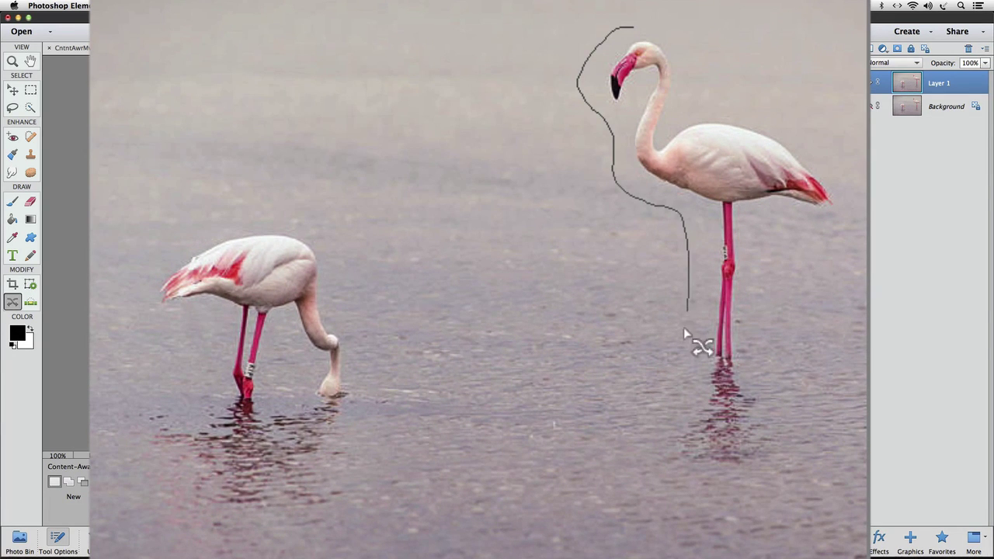
mouse_move(684, 334)
mouse_down()
mouse_move(675, 399)
mouse_move(649, 452)
mouse_move(682, 479)
mouse_move(765, 476)
mouse_move(788, 440)
mouse_move(769, 328)
mouse_move(770, 228)
mouse_move(779, 218)
mouse_move(825, 231)
mouse_move(852, 199)
mouse_up()
drag(825, 155, 760, 109)
drag(701, 76, 693, 50)
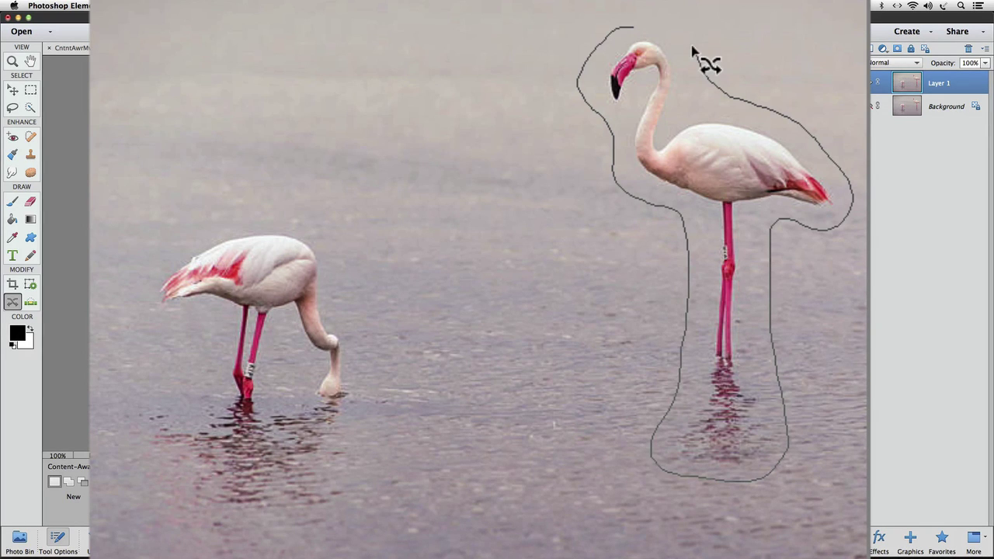
drag(692, 46, 692, 47)
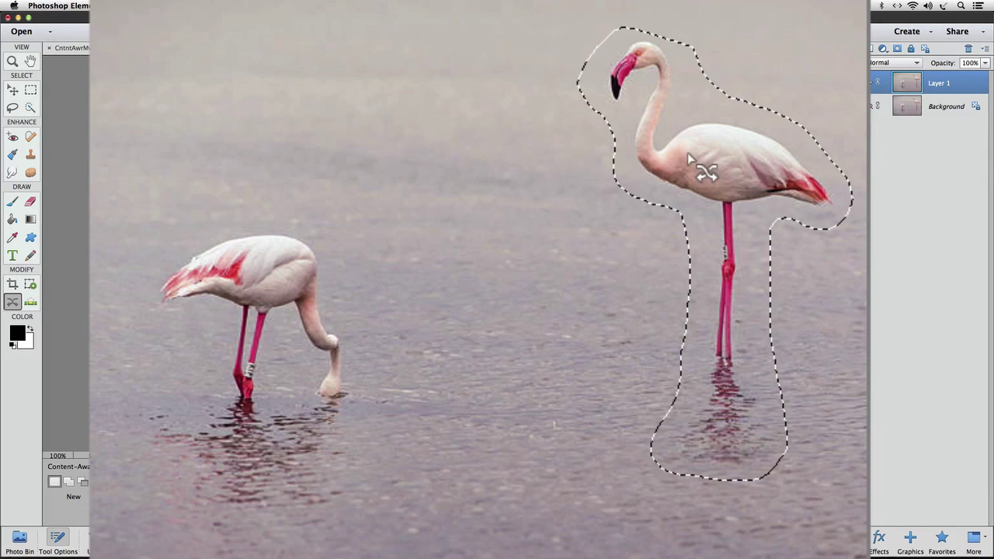
Step: Content-aware move the flamingo left beside the feeding one, then hide the selection edges
drag(689, 158, 383, 177)
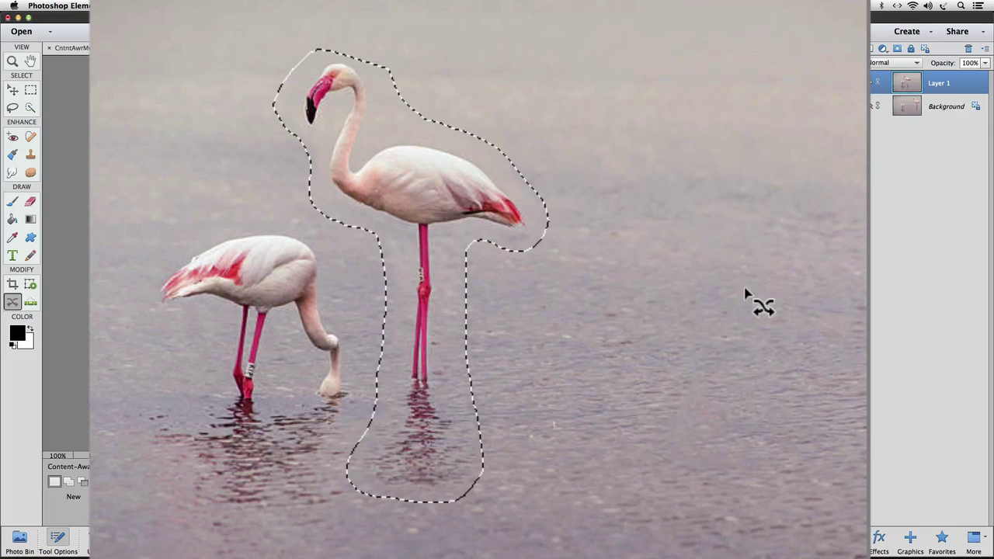
key(super)
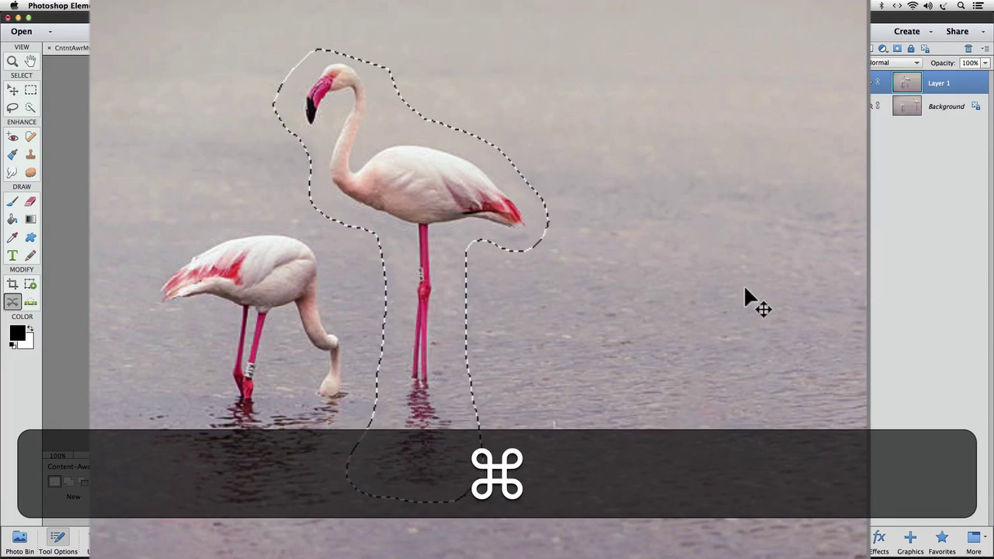
key(super+h)
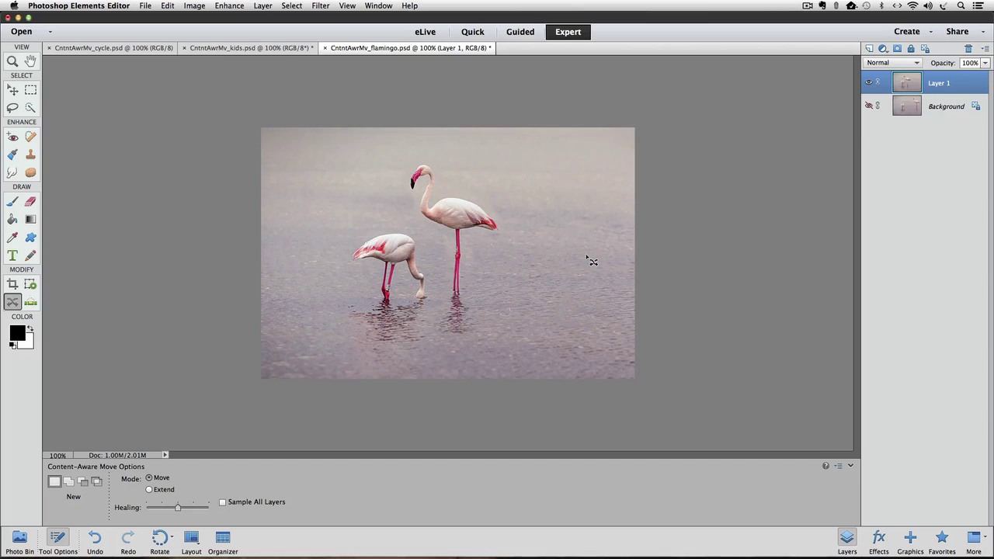
Step: Switch to the kids photo, duplicate it onto Layer 1, and hide Background
click(231, 49)
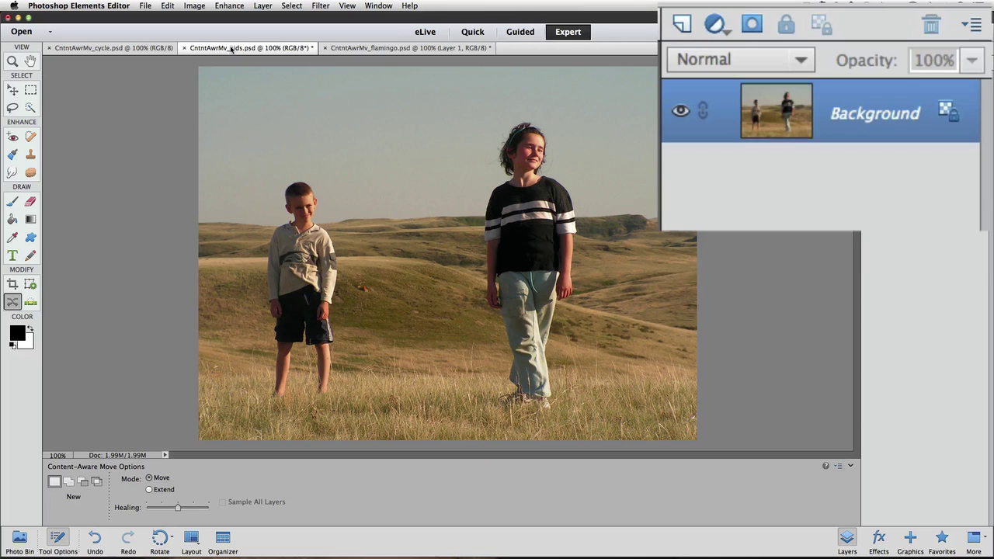
key(super+j)
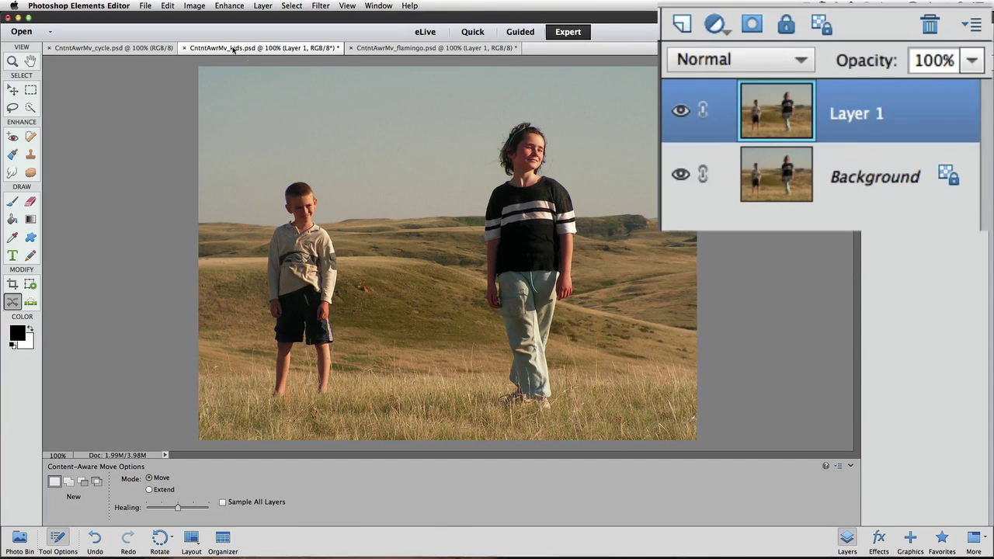
click(682, 176)
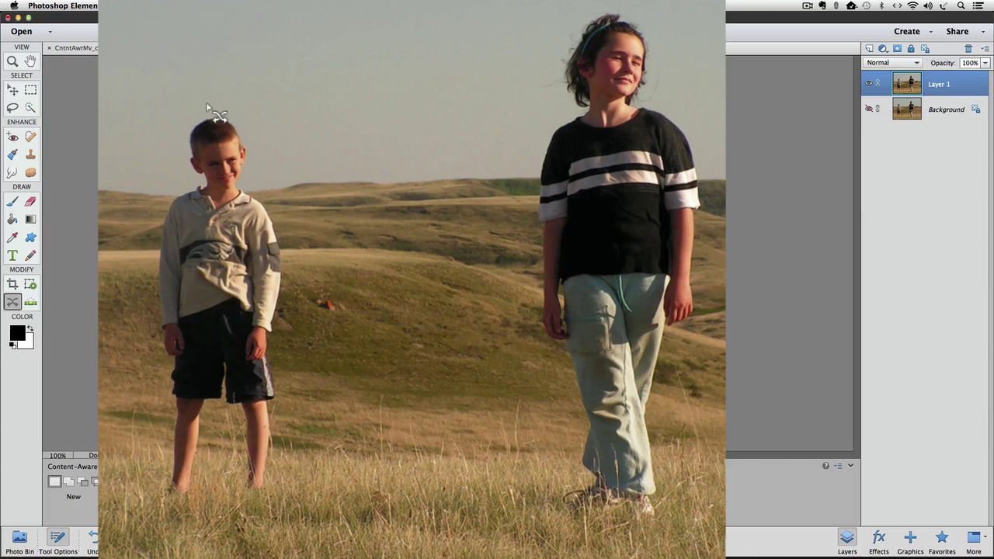
Step: Outline the boy, drag him right beside the girl, and lower him until his feet sit in grass
drag(294, 181, 280, 205)
mouse_move(174, 139)
mouse_down()
mouse_move(153, 222)
mouse_move(152, 426)
mouse_move(141, 487)
mouse_move(157, 506)
mouse_move(235, 518)
mouse_move(268, 504)
mouse_move(280, 479)
mouse_move(296, 276)
mouse_move(297, 227)
mouse_move(244, 109)
mouse_up()
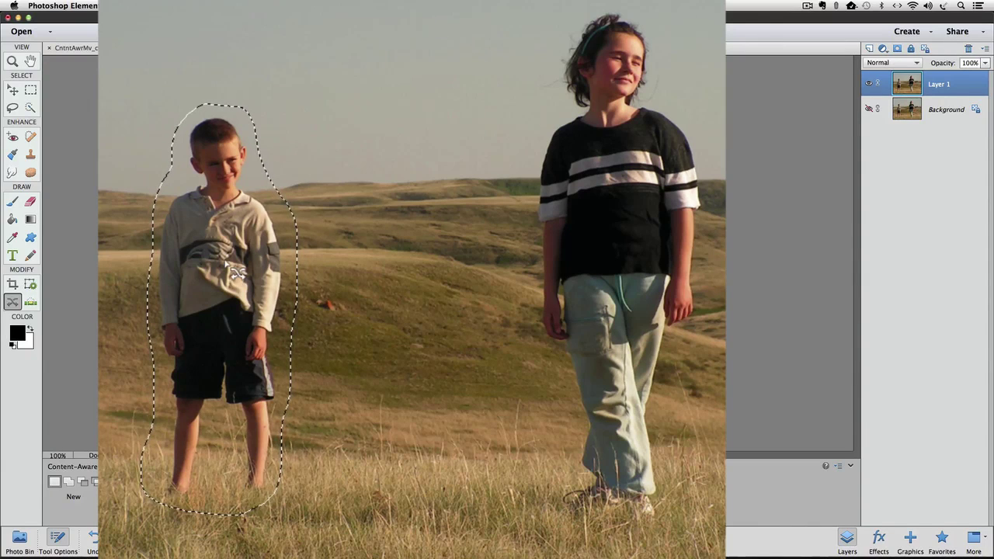
drag(239, 271, 464, 285)
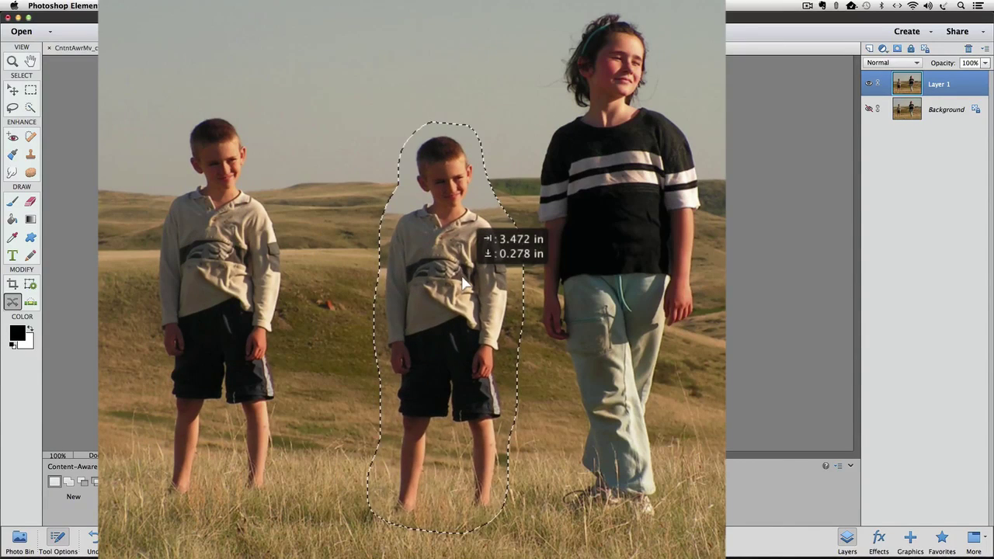
drag(464, 285, 462, 225)
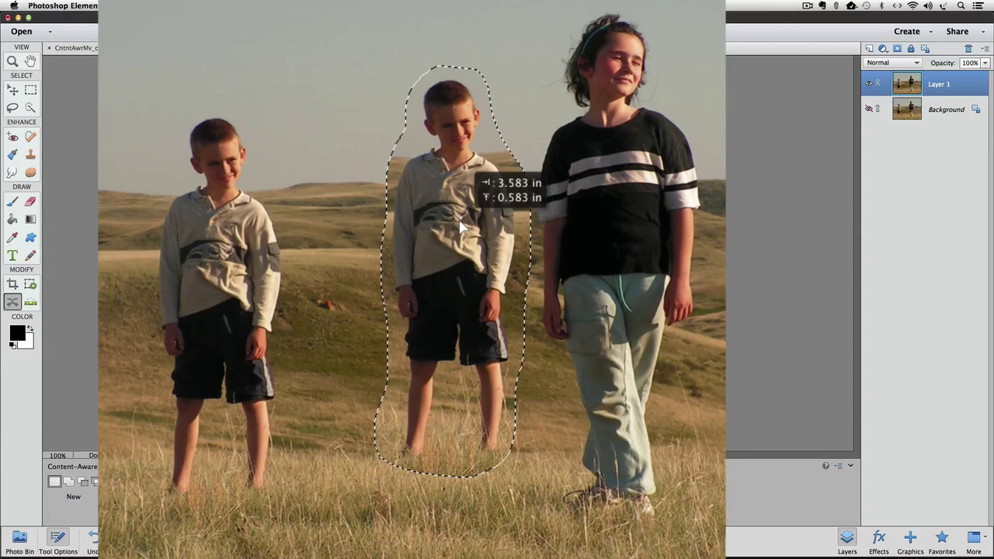
mouse_move(461, 225)
mouse_down()
mouse_move(454, 250)
mouse_move(458, 234)
mouse_up()
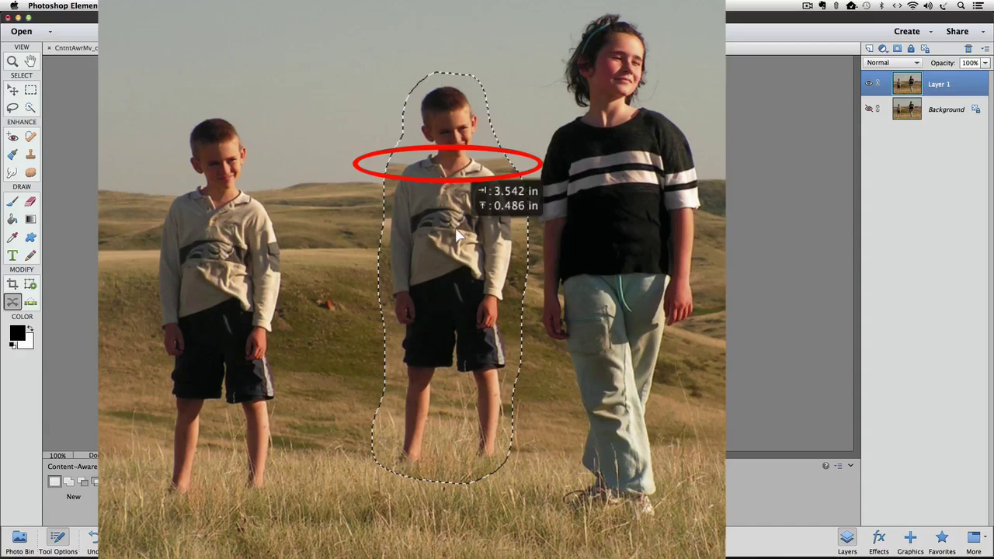
drag(459, 235, 455, 253)
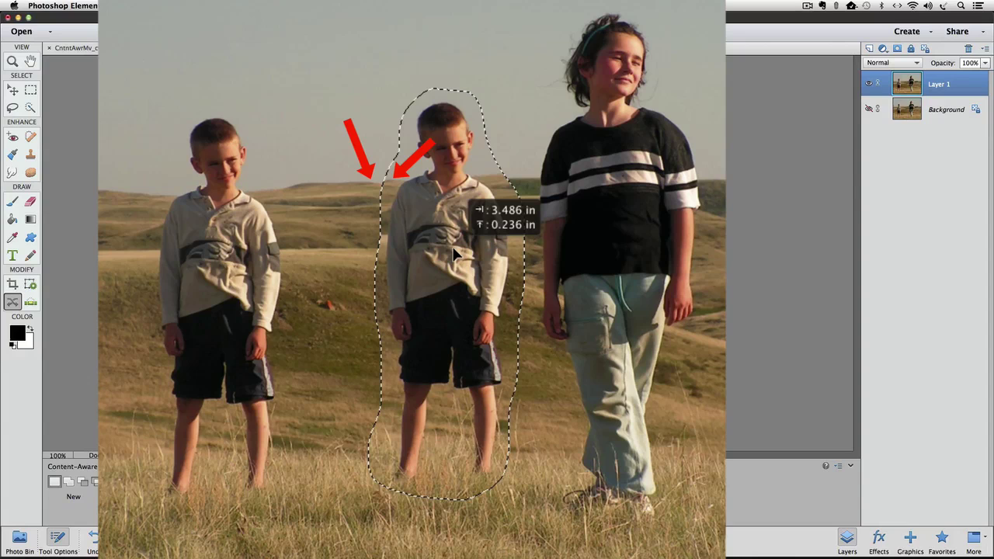
drag(455, 253, 454, 254)
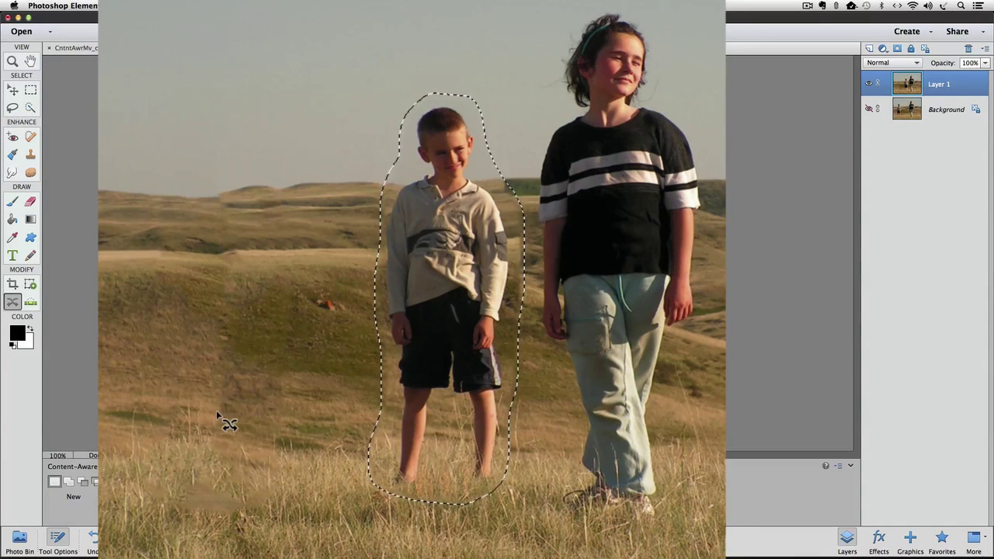
key(super)
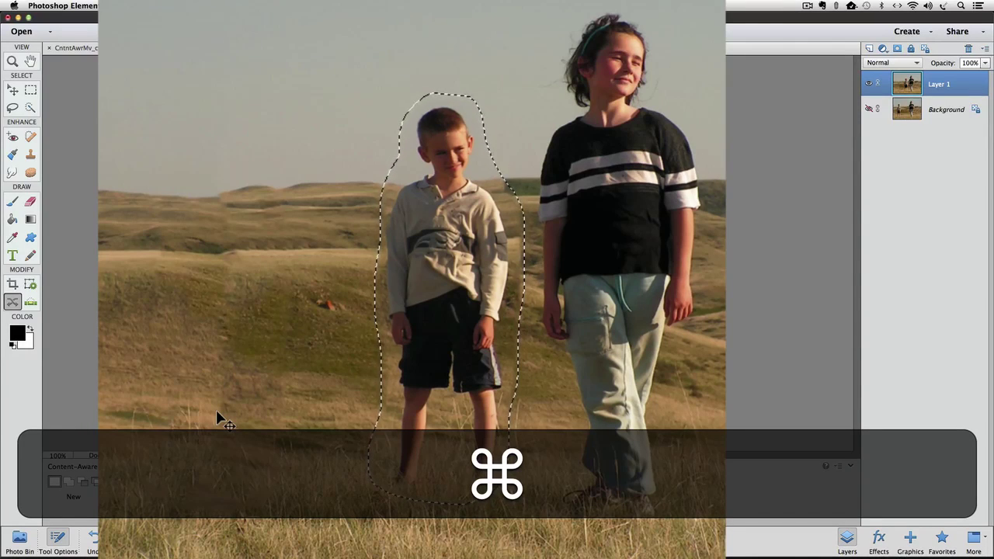
key(super+h)
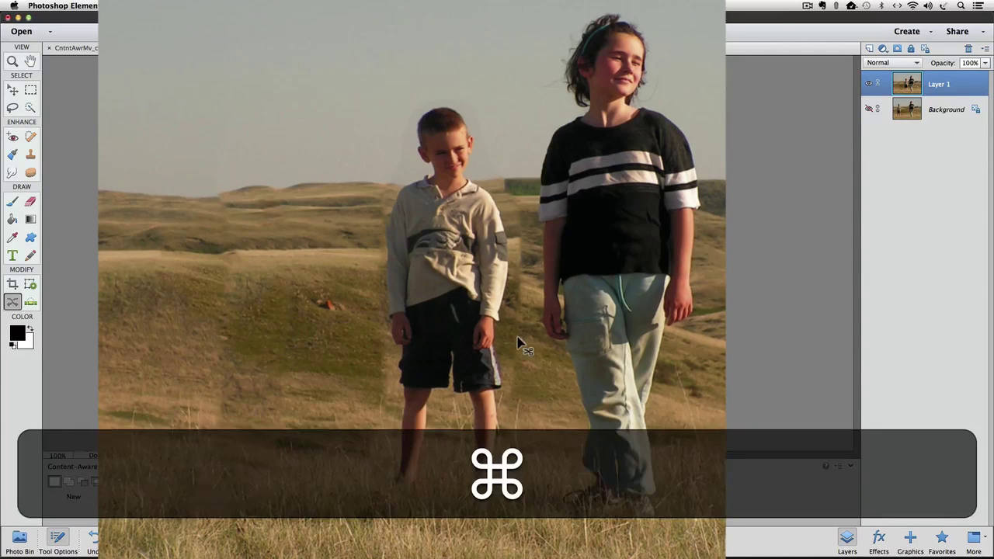
key(super+h)
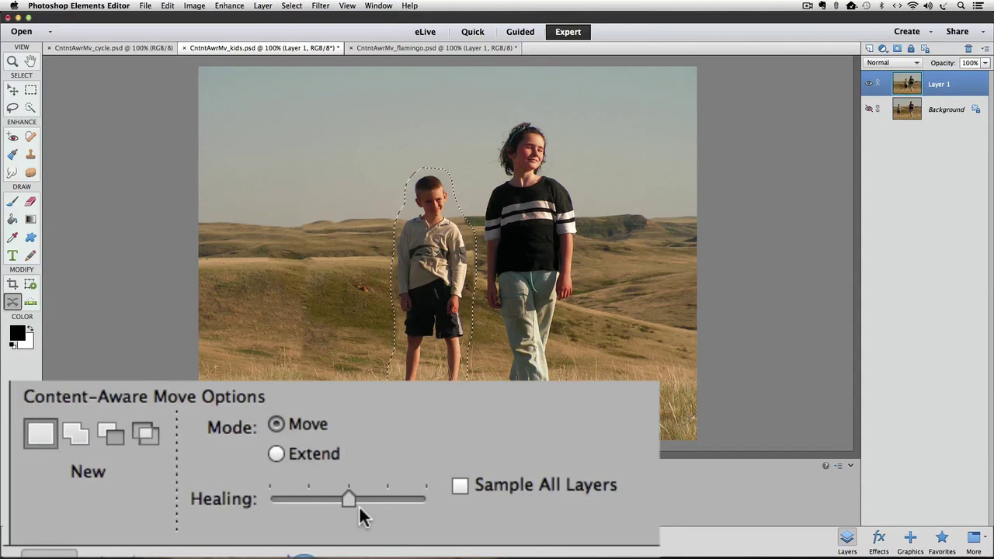
Step: Compare several Healing slider strengths on the moved boy, ending at the minimum
click(272, 499)
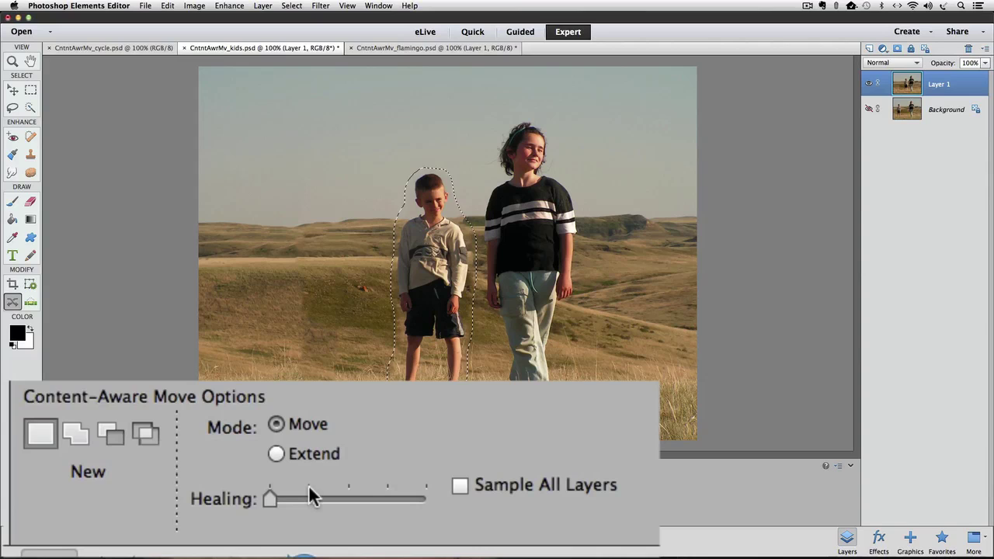
click(309, 491)
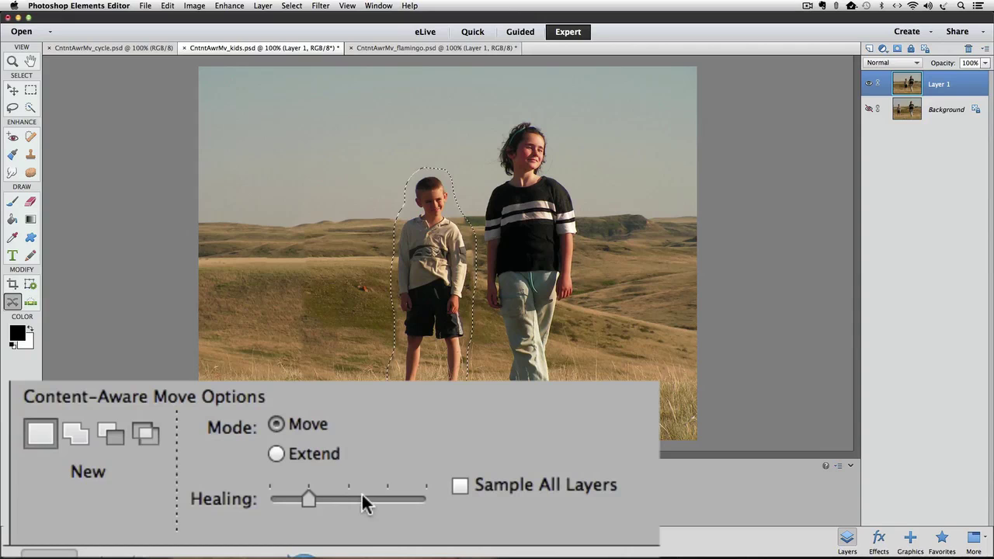
click(334, 500)
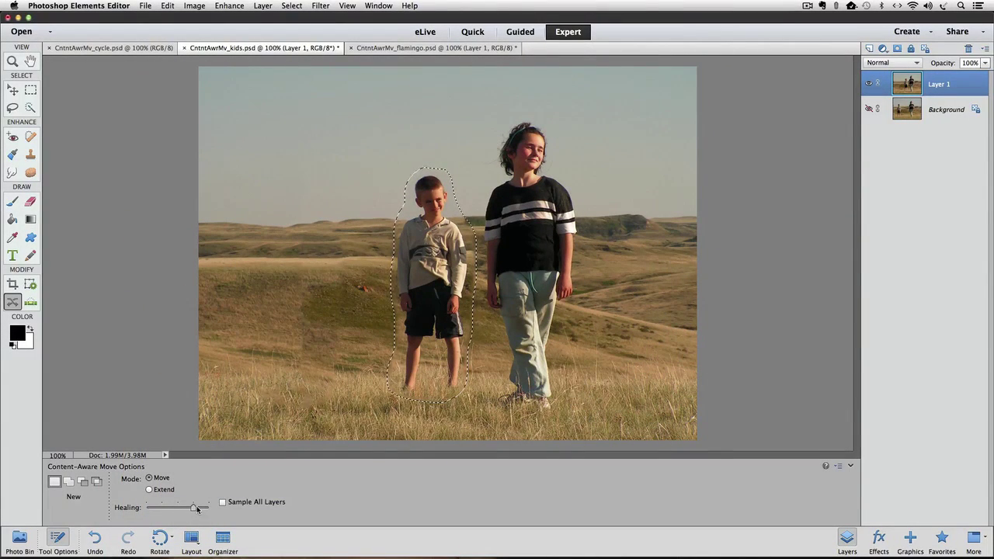
drag(196, 506, 203, 505)
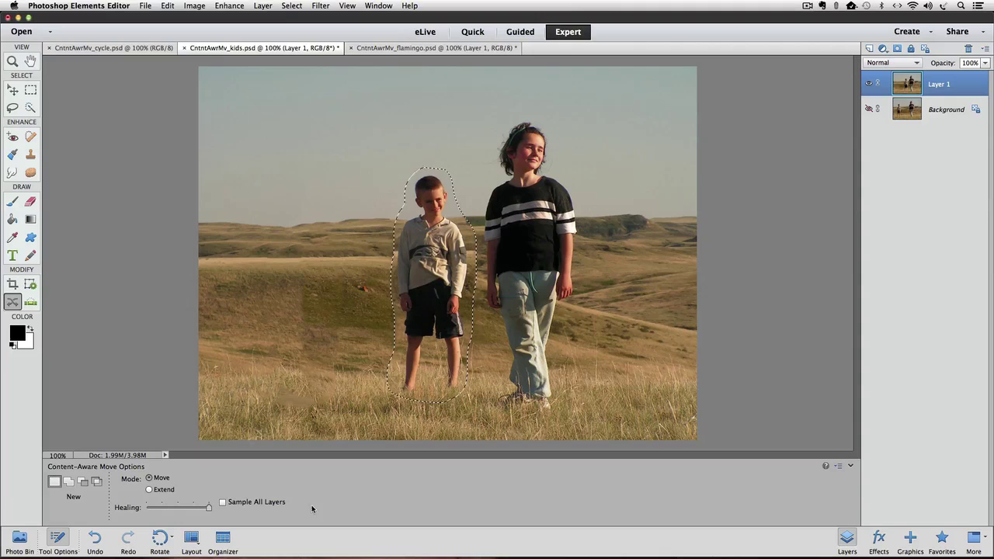
click(194, 504)
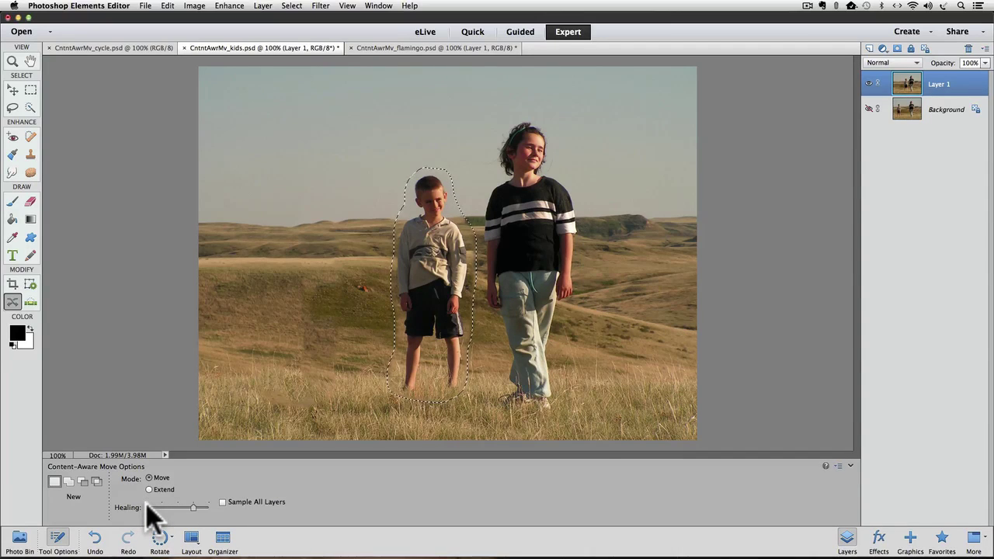
click(147, 507)
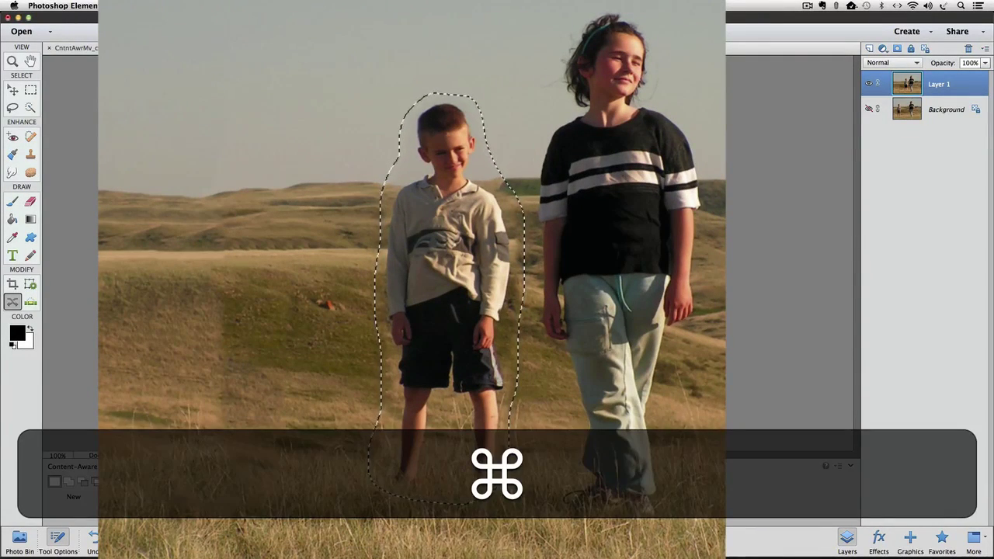
Step: Deselect the boy, leaving him blended in beside the girl
key(super+d)
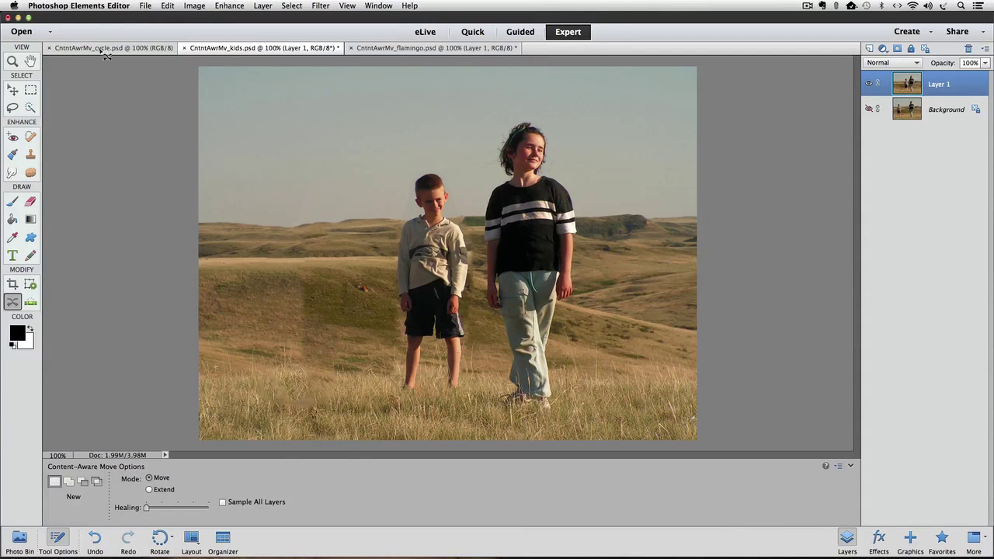
Step: Switch to cycle.psd, duplicate its background into Layer 1, and hide the original Background
click(85, 48)
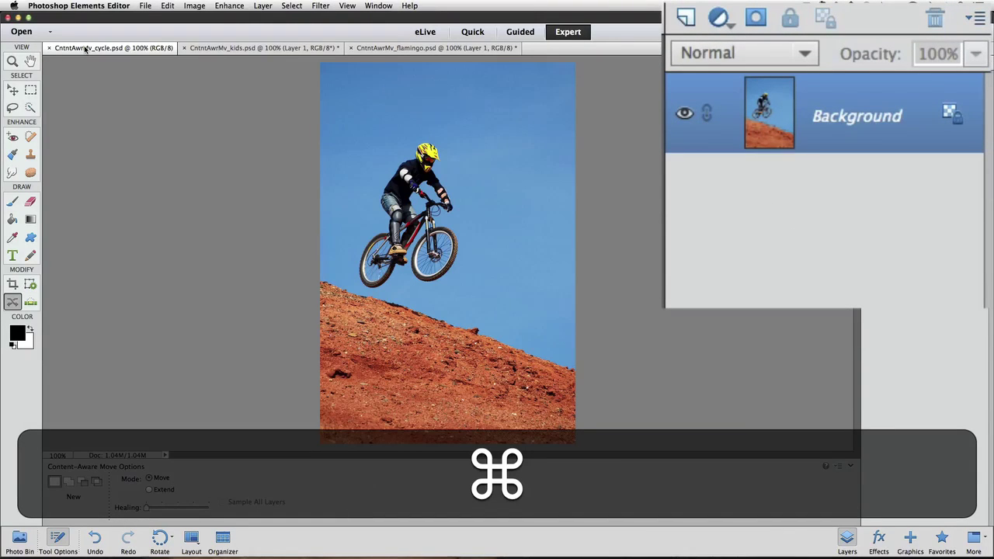
key(super+j)
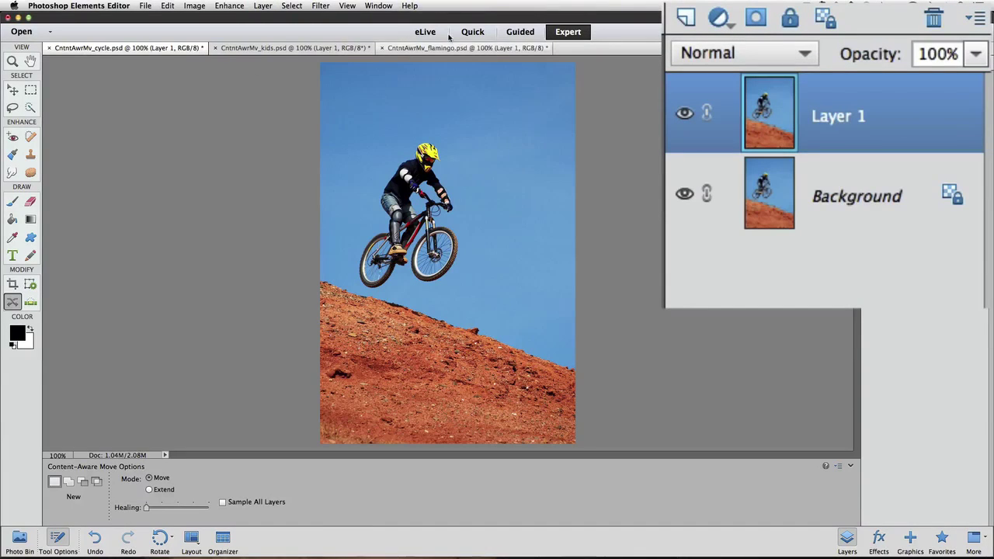
click(684, 194)
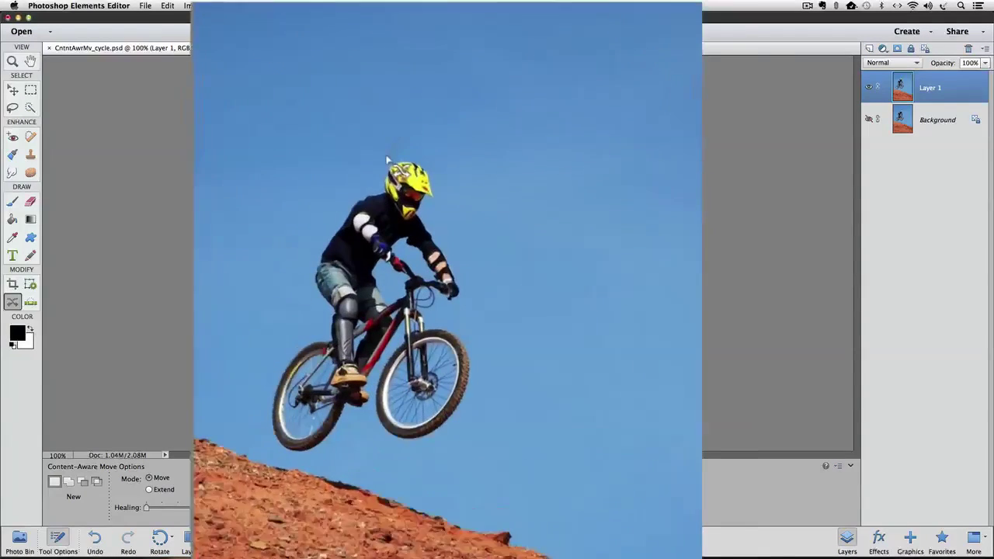
Step: Outline the bike rider with Content-Aware Move and drag him higher and slightly right into the sky
drag(423, 135, 383, 170)
drag(310, 240, 275, 292)
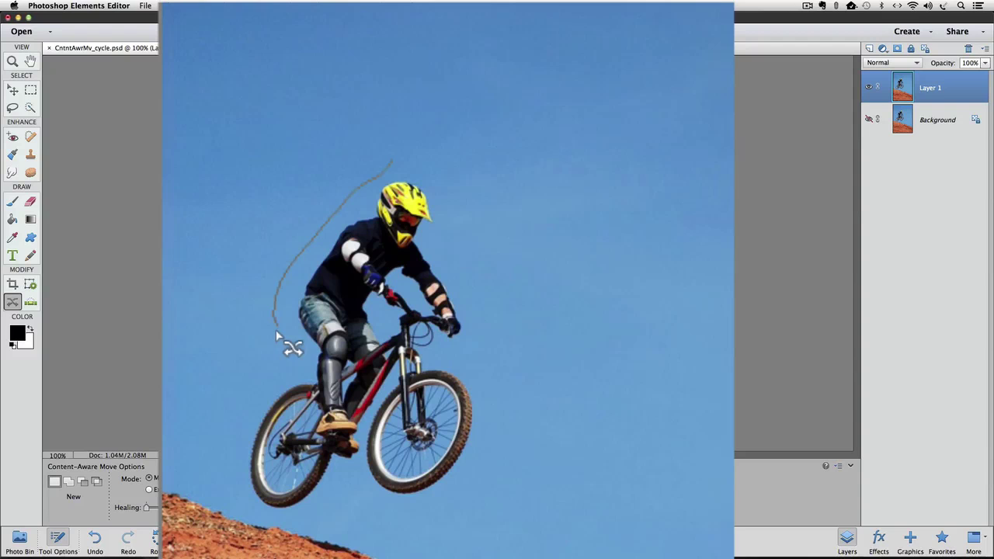
mouse_move(275, 330)
mouse_down()
mouse_move(231, 408)
mouse_move(228, 463)
mouse_move(241, 497)
mouse_move(278, 517)
mouse_move(335, 505)
mouse_up()
mouse_move(469, 480)
mouse_down()
mouse_move(495, 427)
mouse_move(495, 332)
mouse_move(457, 251)
mouse_move(446, 195)
mouse_move(417, 168)
mouse_up()
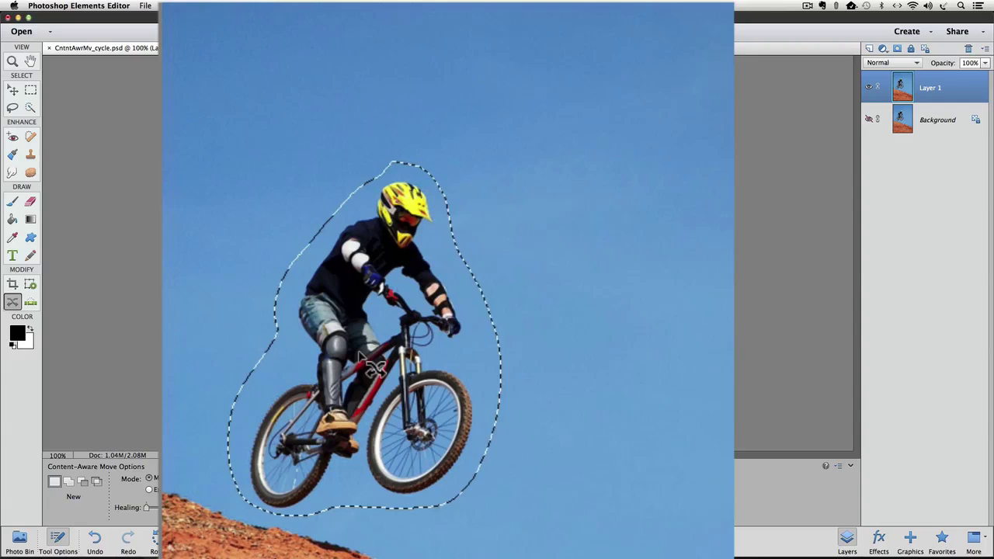
drag(375, 369, 405, 206)
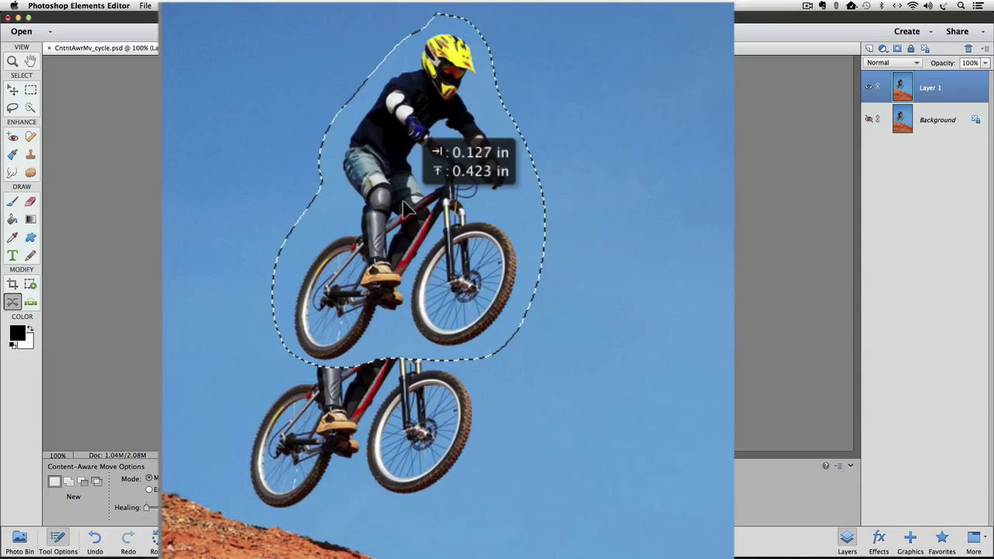
drag(404, 204, 404, 205)
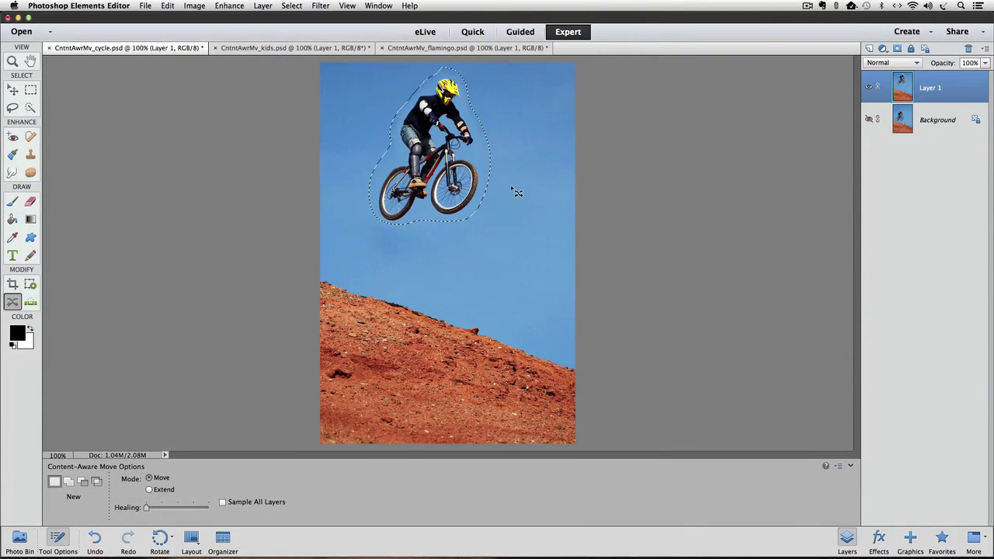
Step: Undo the upward move and shift the rider further right at the same height
key(super+z)
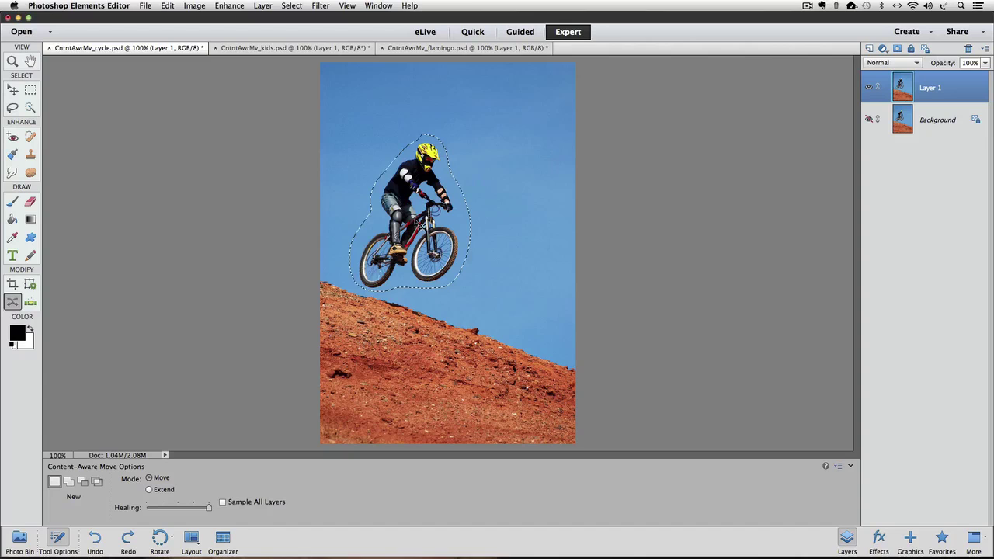
drag(415, 222, 521, 223)
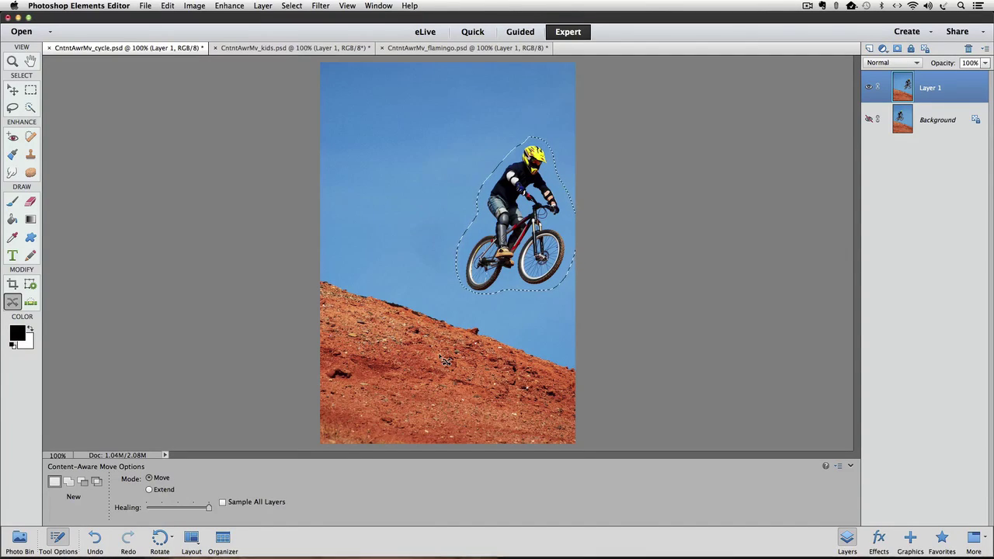
Step: Deselect the rider and make the Background layer visible again
key(super)
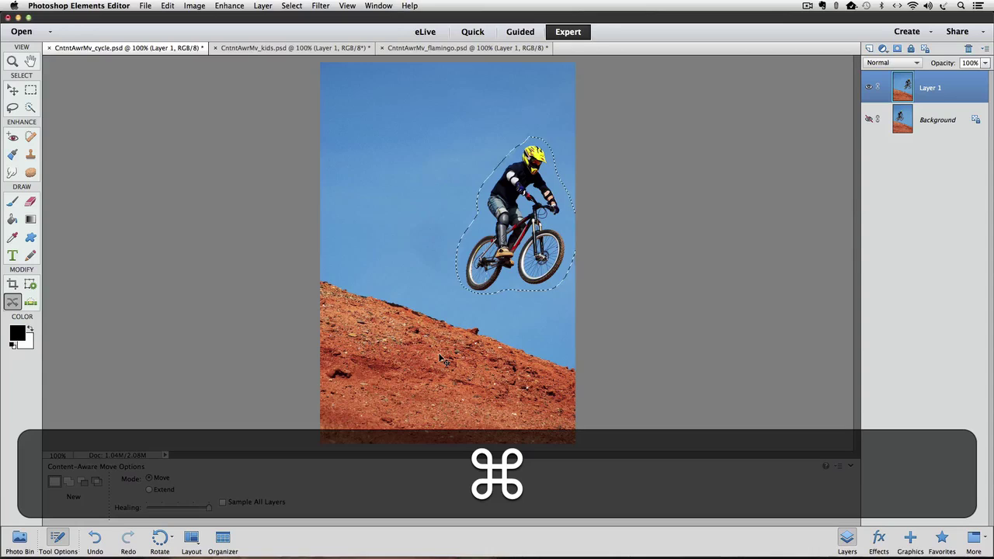
key(super+d)
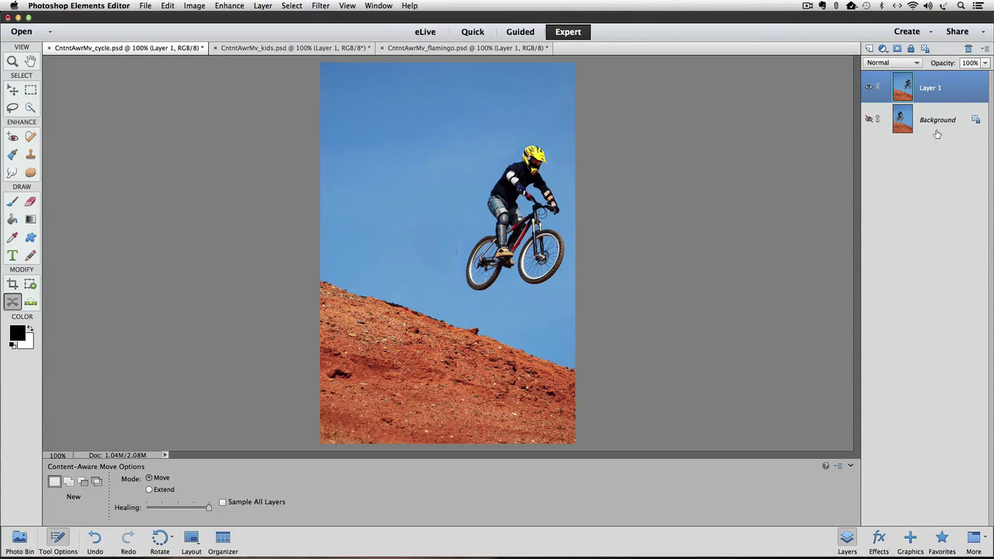
click(869, 120)
Step: Toggle Layer 1 off and on twice to compare before and after, ending with the moved rider shown
click(869, 87)
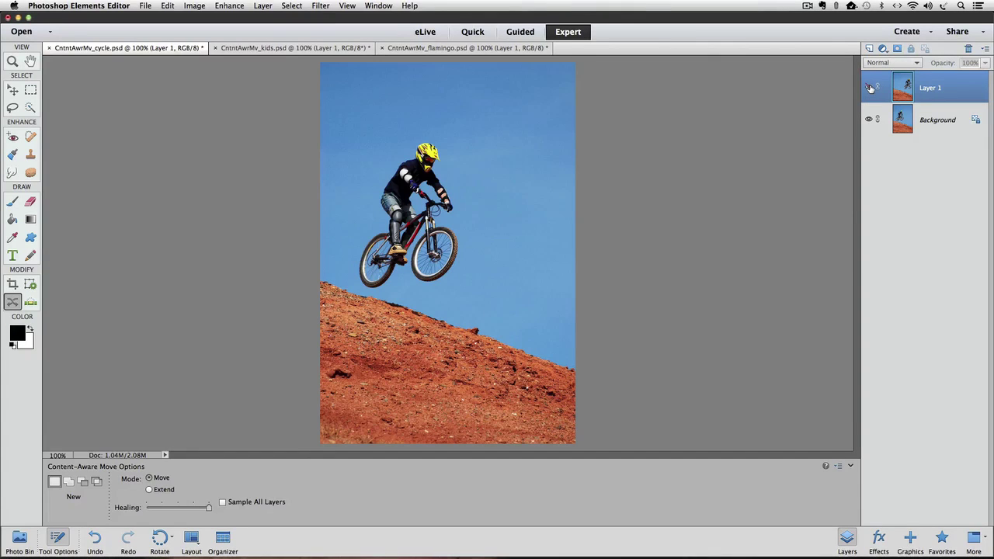
click(870, 88)
click(870, 88)
click(870, 87)
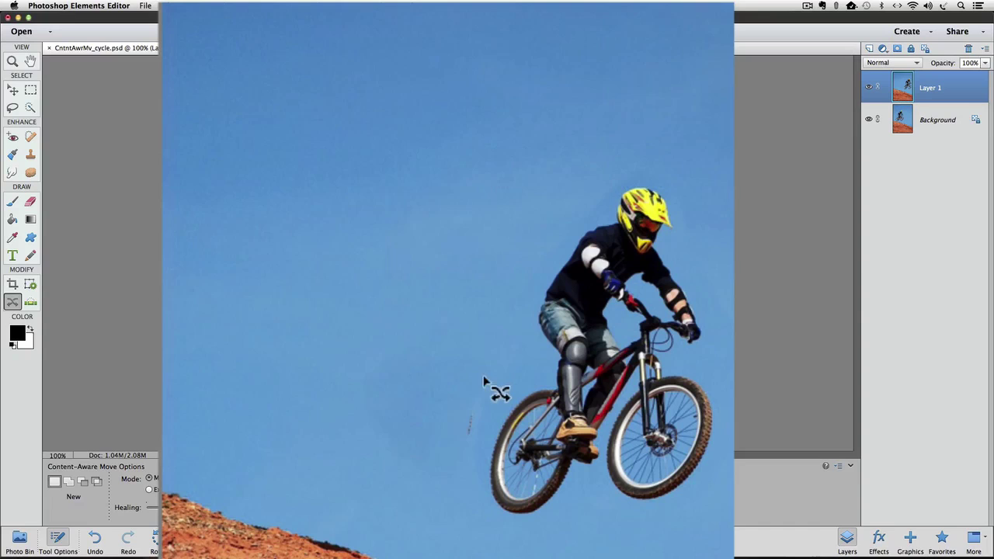